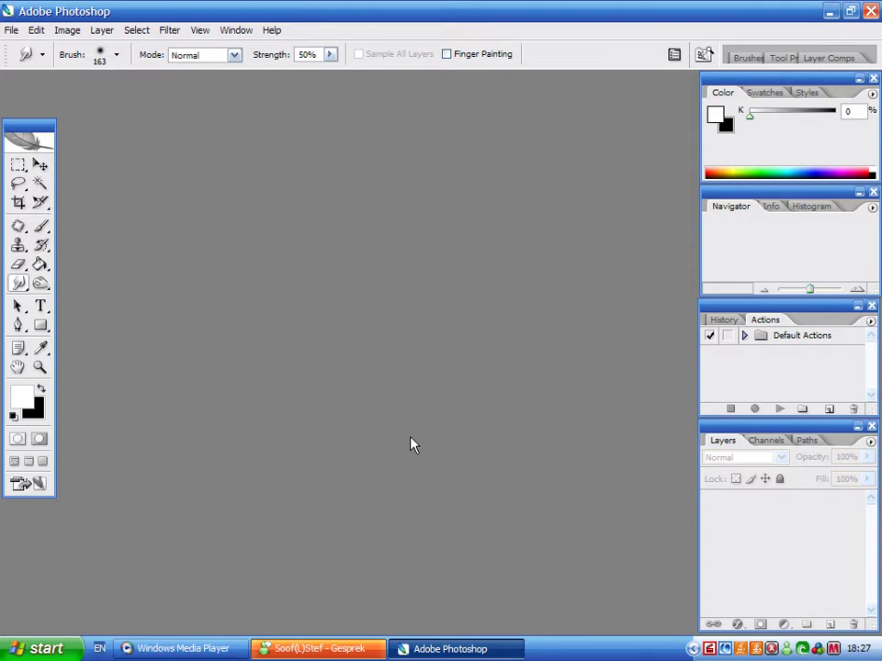
Step: Create a new 550 × 550 px document with a transparent background
click(11, 30)
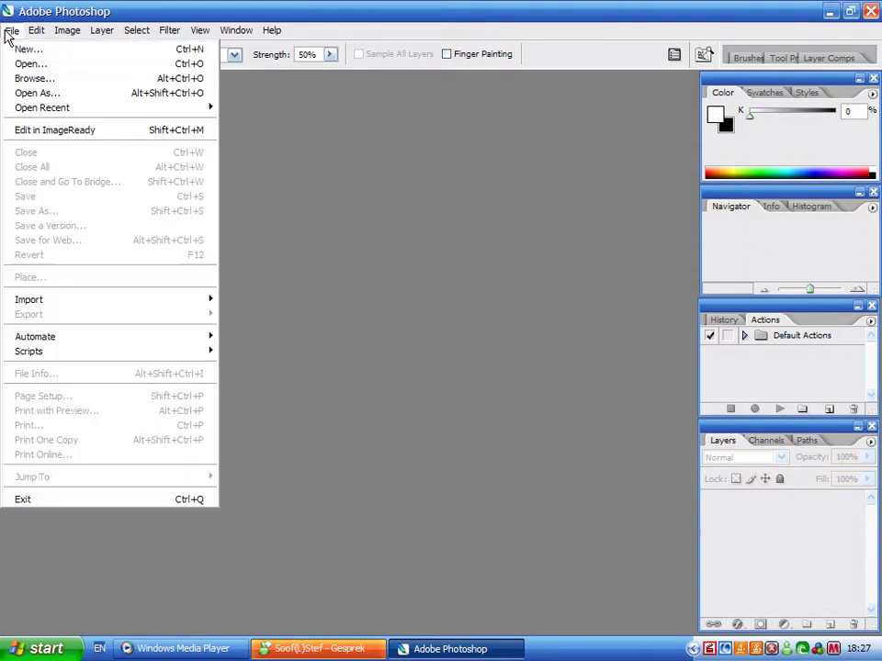
click(28, 48)
key(Tab)
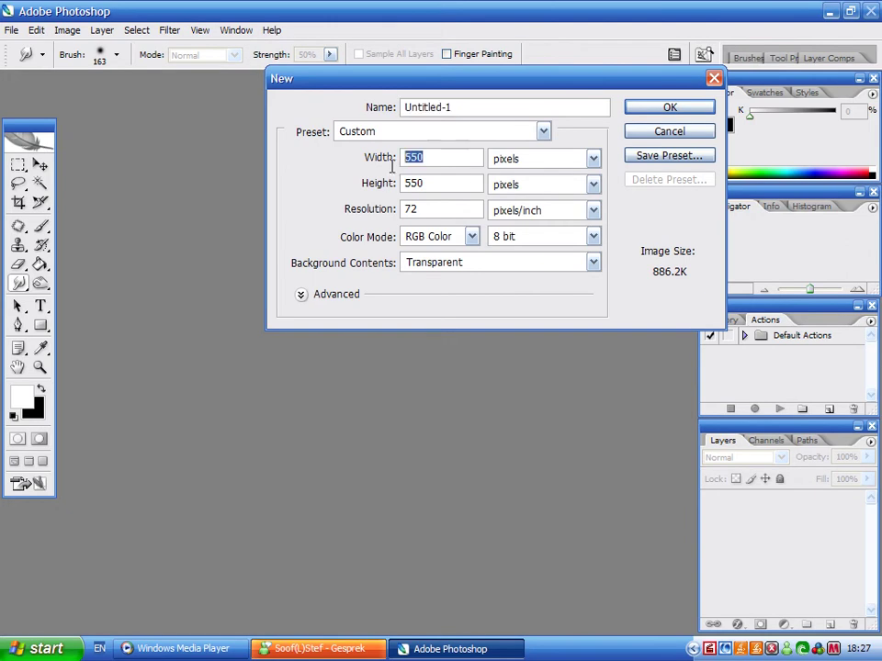
click(415, 183)
click(650, 108)
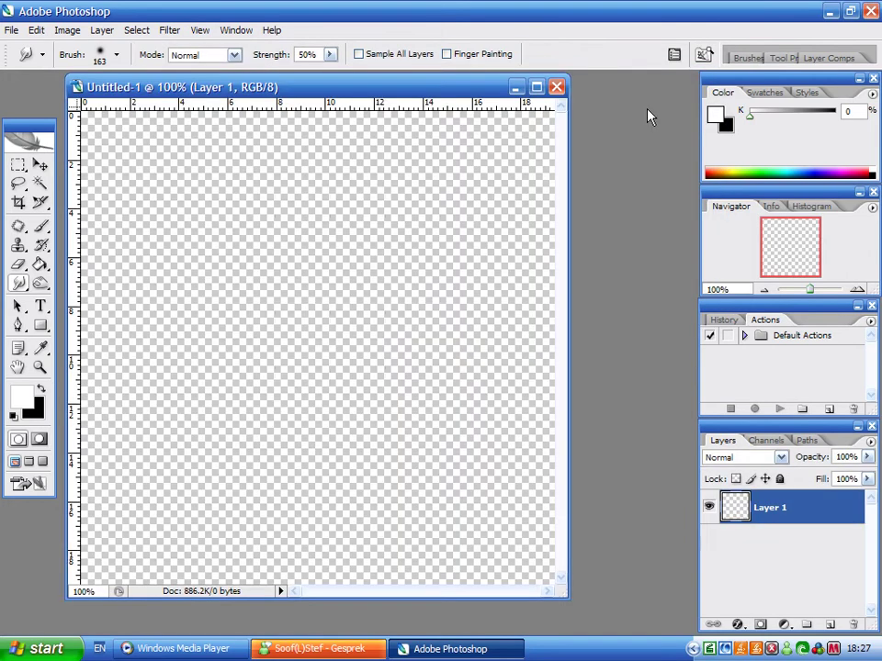
Step: Maximize the window, fill the canvas black with the Paint Bucket, and add an empty layer
click(534, 88)
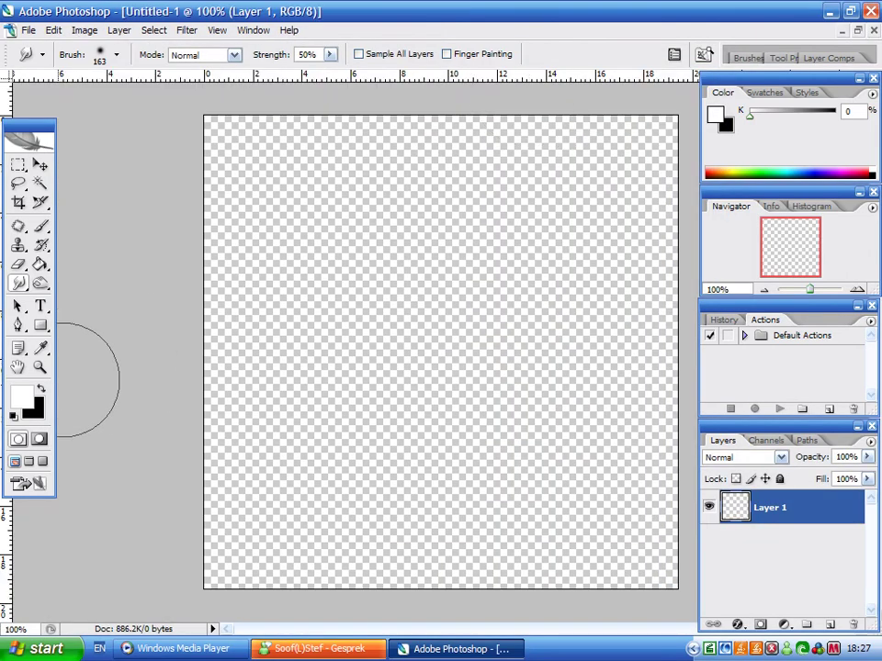
click(41, 390)
click(40, 266)
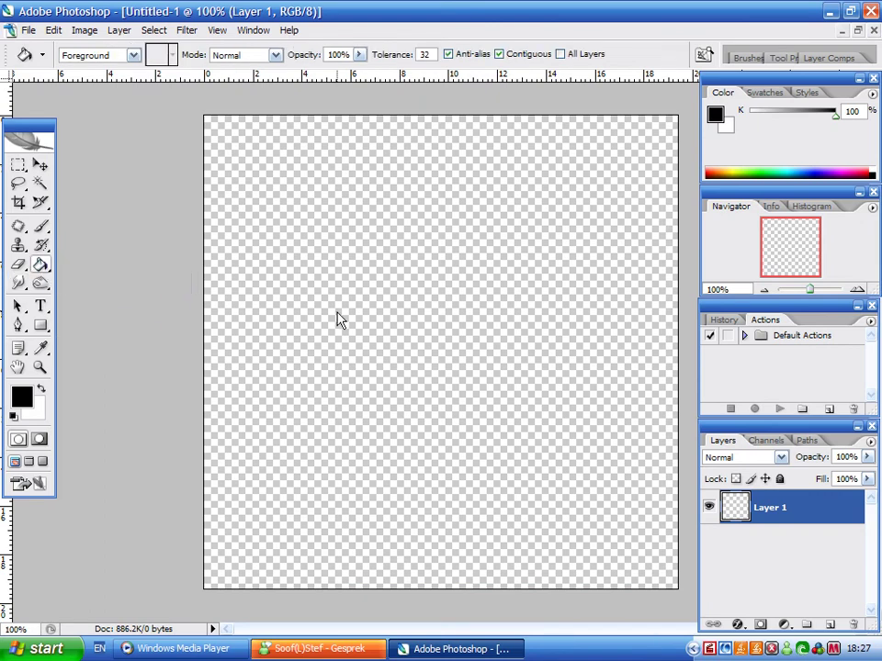
click(404, 340)
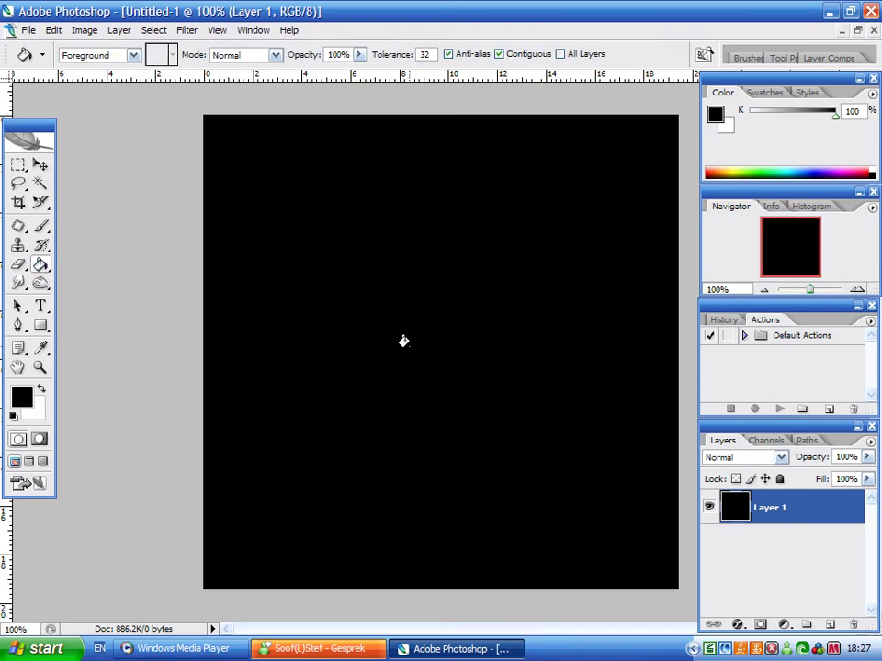
click(807, 624)
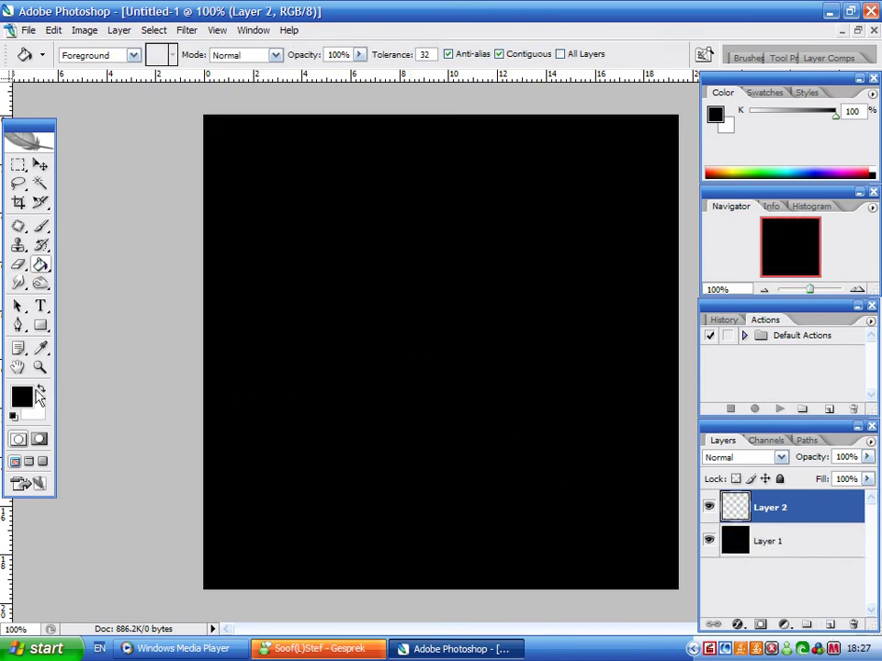
Step: Paint three soft white dots with a 20% hardness brush
click(40, 387)
click(40, 226)
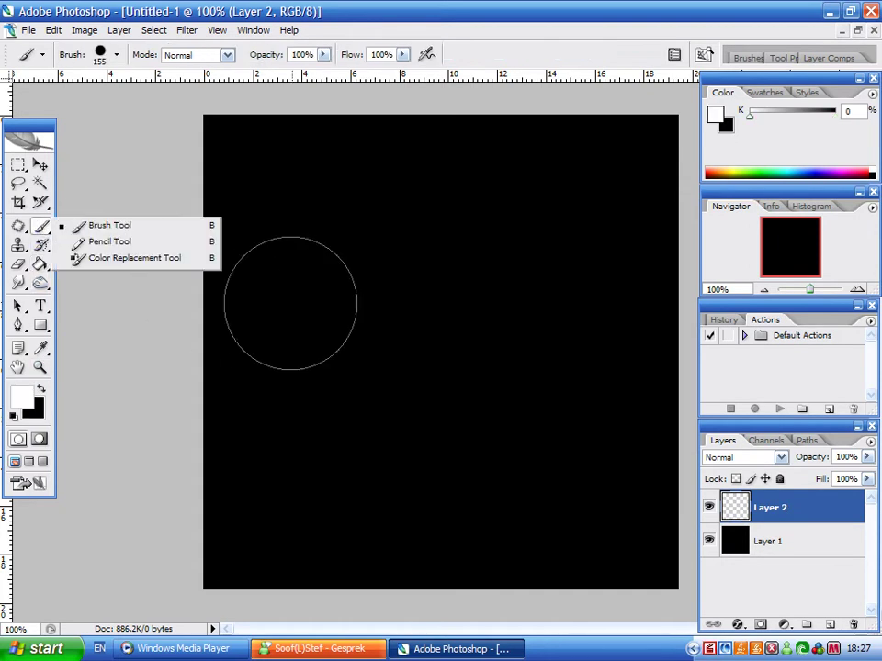
right_click(375, 267)
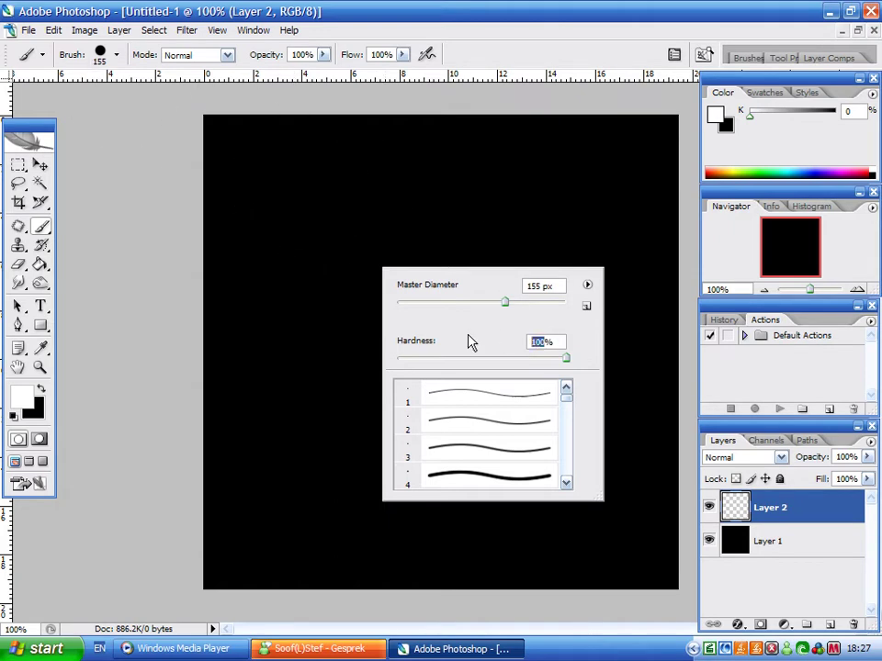
text(20)
key(Return)
click(344, 260)
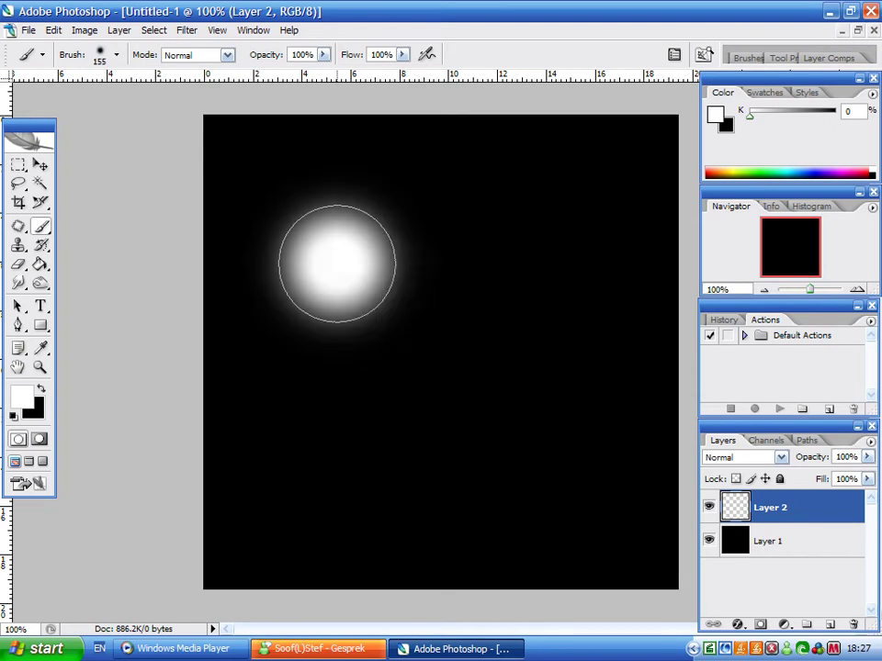
click(423, 320)
click(381, 422)
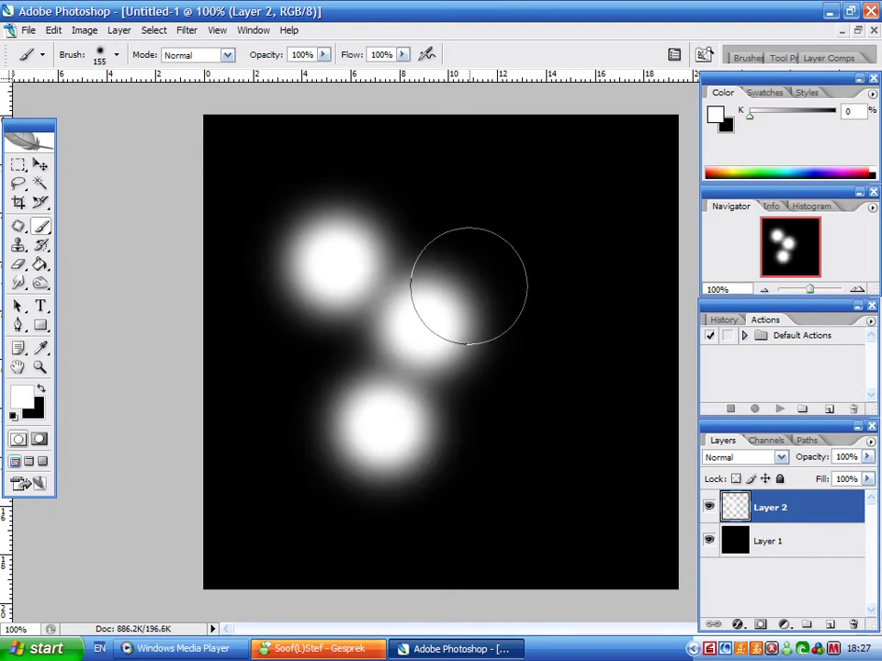
Step: Set the brush to 2% hardness and 135 px, then paint eight more soft dots around the canvas
right_click(485, 275)
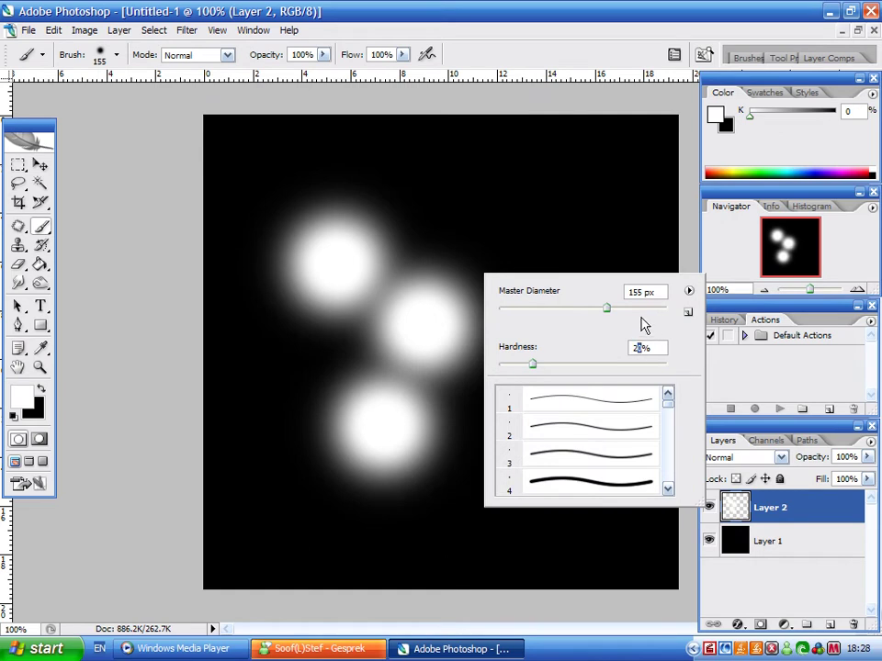
text(2)
drag(601, 313, 596, 310)
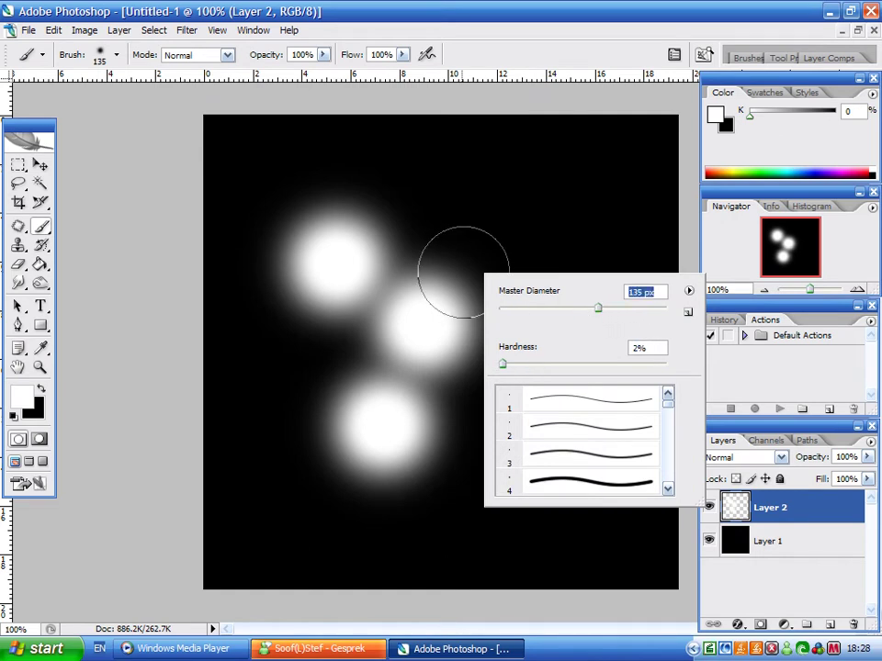
click(429, 250)
click(505, 372)
click(359, 352)
click(294, 404)
click(368, 505)
click(510, 491)
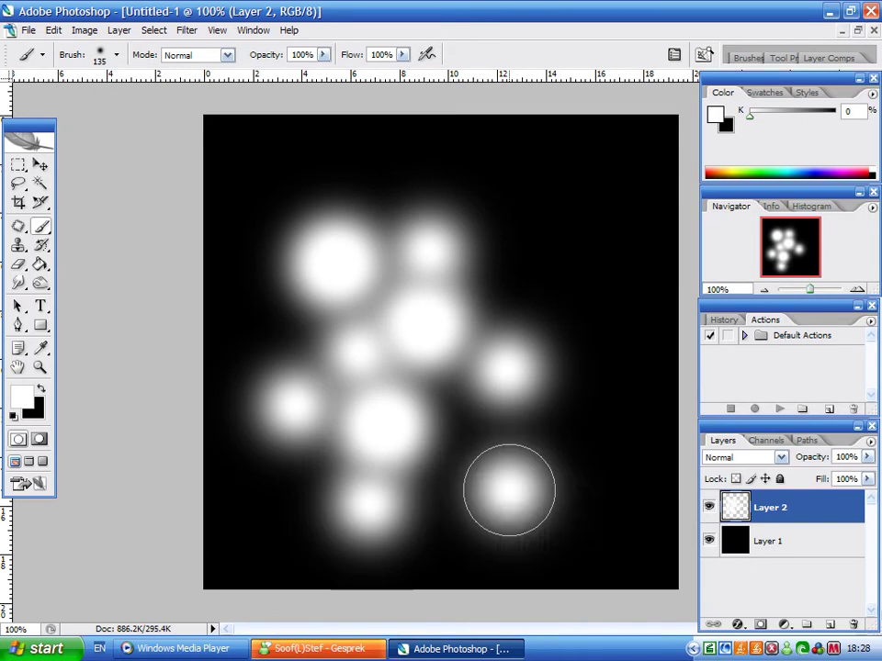
click(459, 427)
click(514, 294)
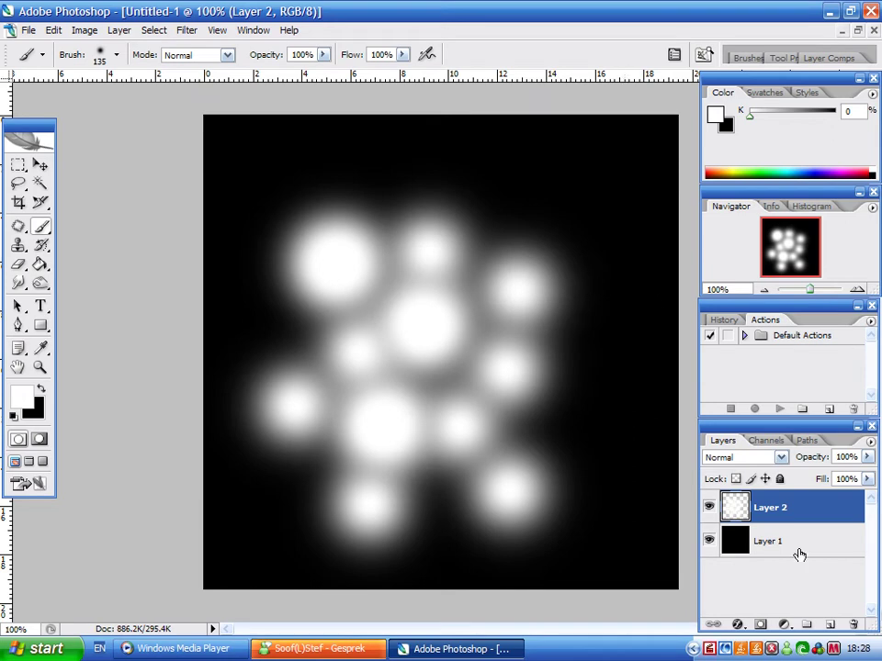
Step: On a new Layer 3 with Layer 2 hidden, paint one 100% hardness white dot
click(831, 624)
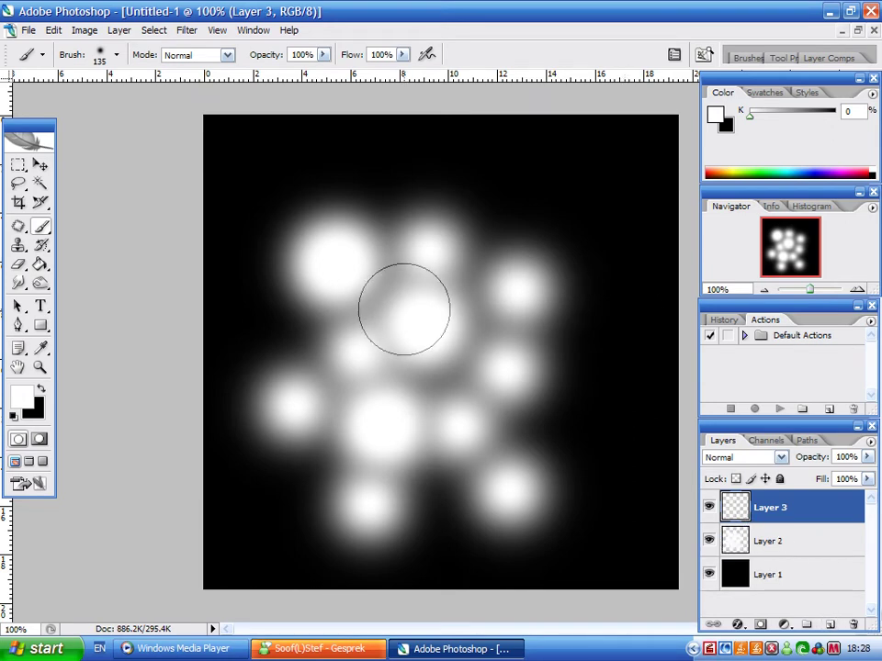
click(708, 541)
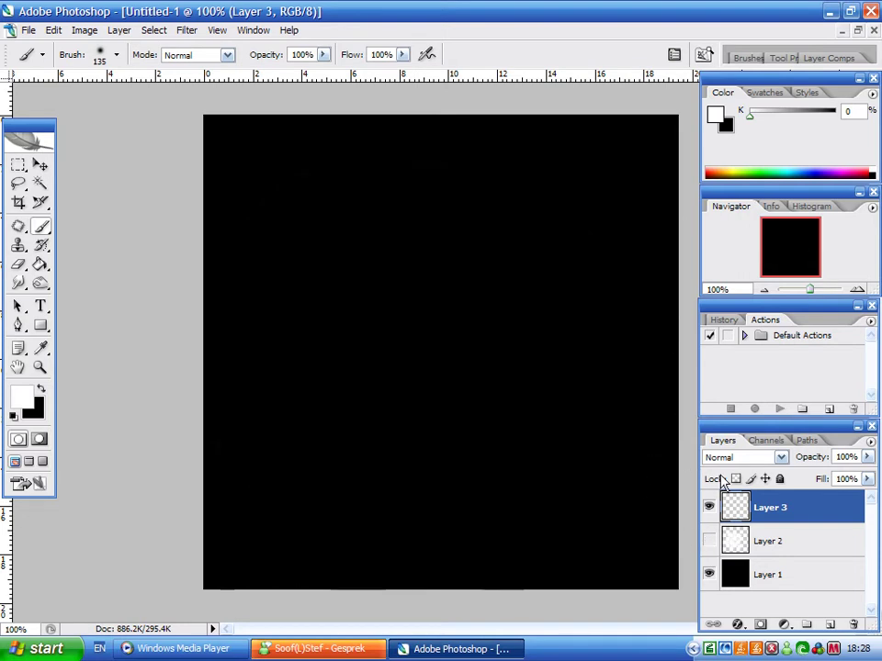
right_click(434, 291)
drag(459, 380, 625, 380)
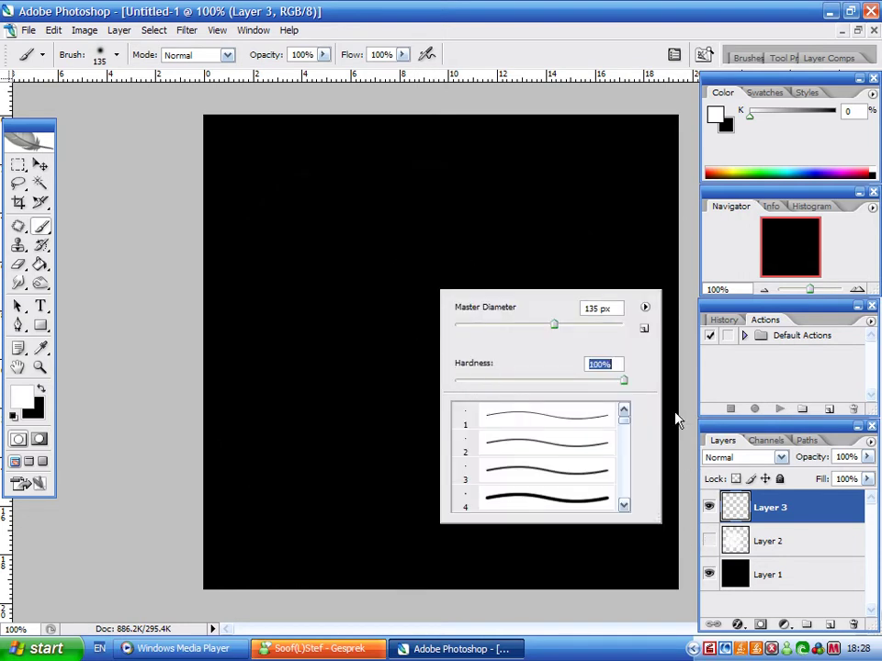
click(387, 302)
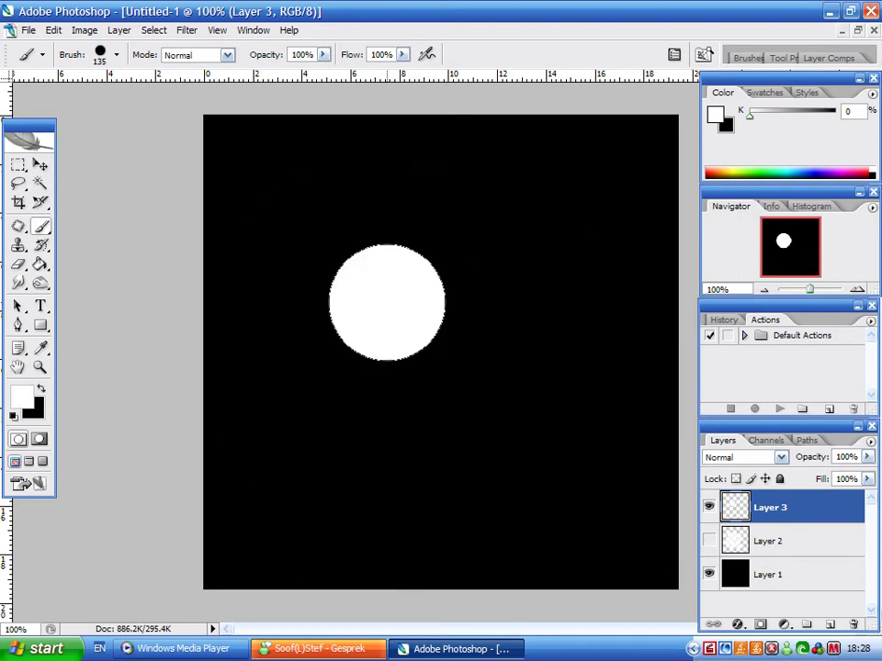
Step: Soften the dot with a Gaussian Blur of radius 28 px
click(188, 30)
mouse_move(239, 166)
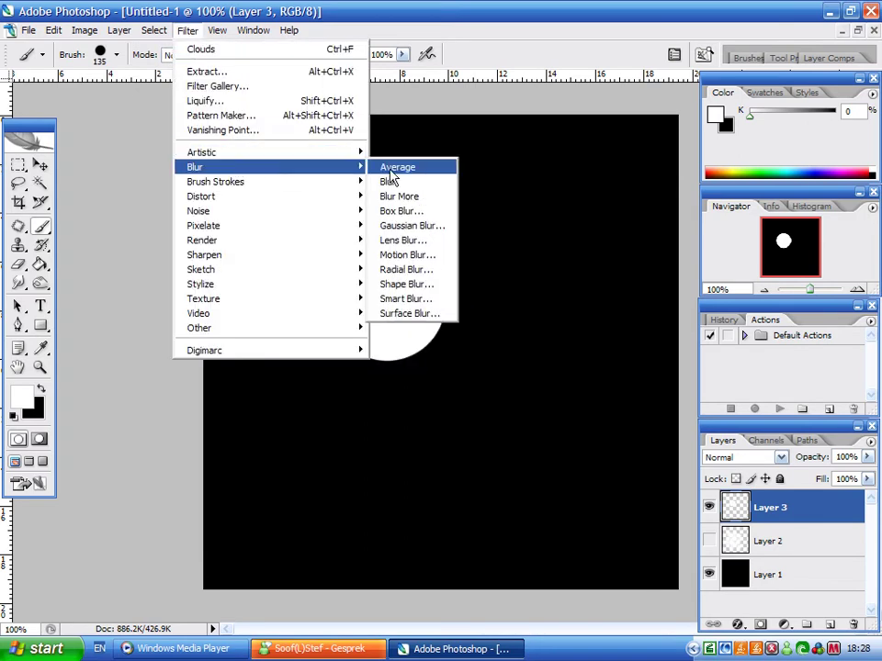
click(413, 226)
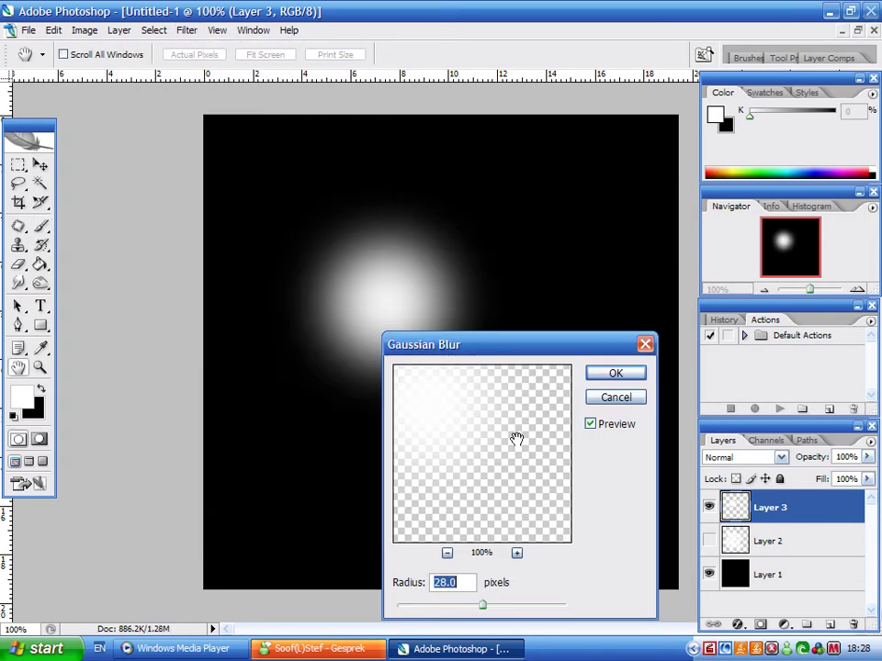
click(613, 384)
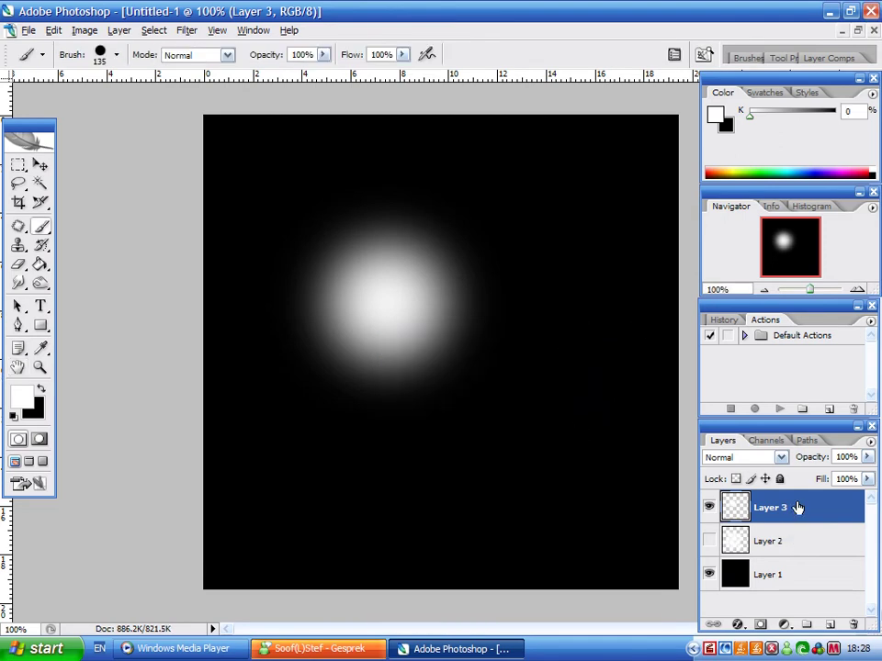
Step: Duplicate the blurred glow twice, moving one copy right and one into a lower lobe
drag(797, 508, 852, 535)
click(41, 164)
drag(394, 326, 449, 306)
key(ctrl+j)
drag(512, 338, 586, 391)
Step: Add two more glow copies at the lower left and bottom, then select the original glow layer
key(ctrl+j)
key(ctrl+j)
drag(517, 392, 303, 418)
key(ctrl+j)
drag(411, 390, 493, 495)
click(735, 507)
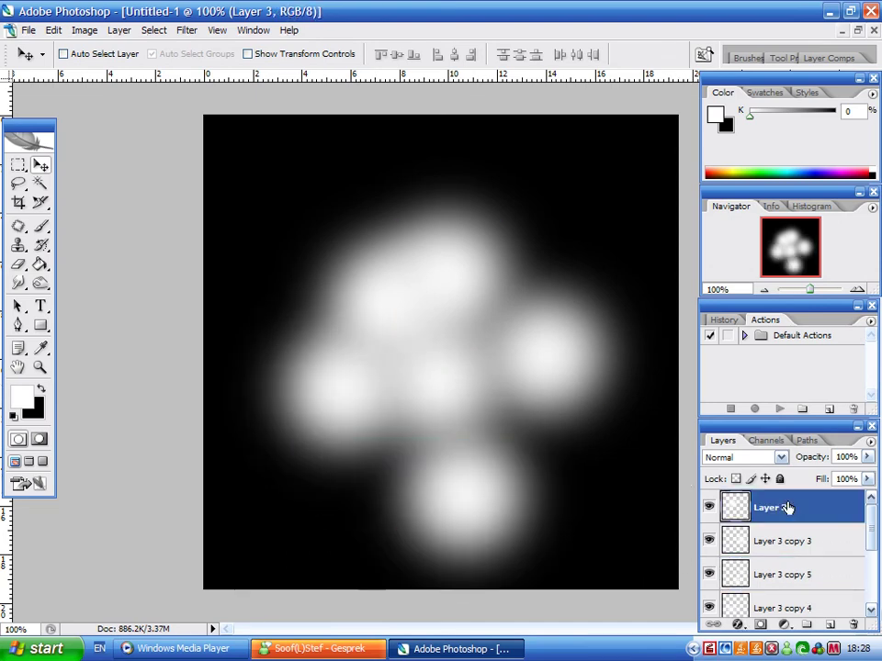
scroll(753, 508, down, 3)
scroll(762, 507, down, 1)
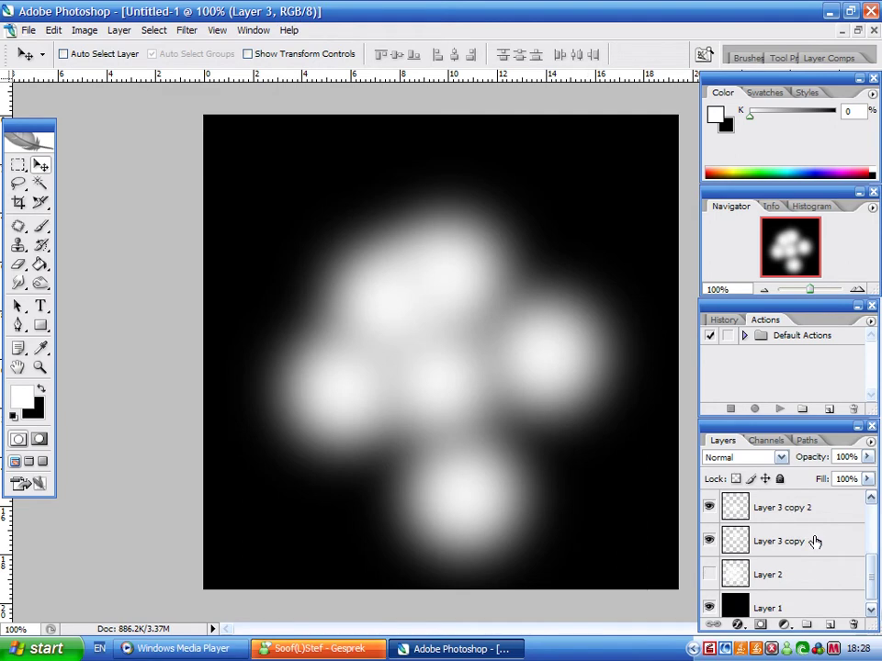
Step: Merge all the glow copies into a single Layer 3
shift+click(817, 542)
right_click(817, 542)
click(763, 500)
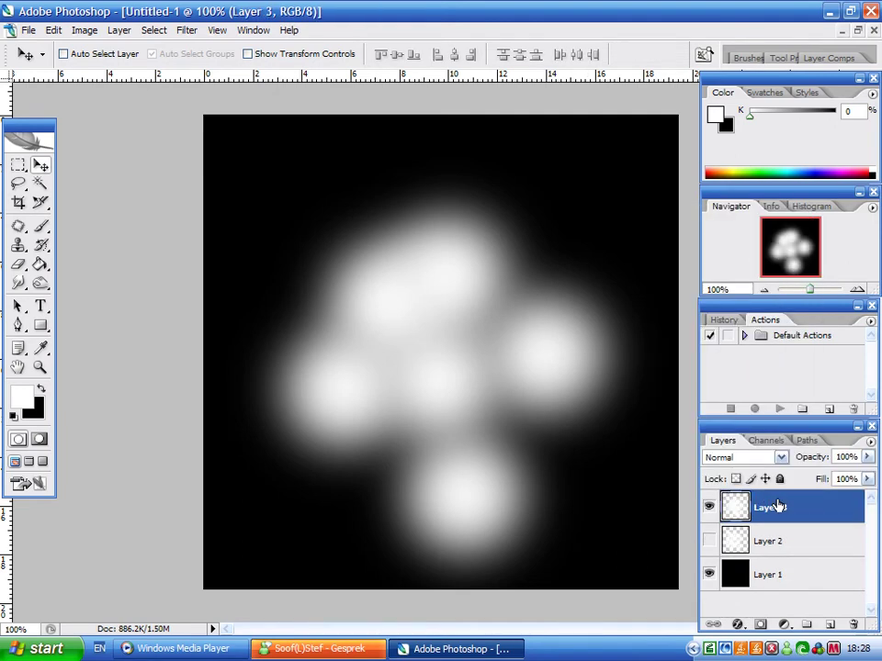
Step: Compare Layer 2 and Layer 3 by toggling their visibility, then delete Layer 3
click(709, 542)
click(708, 508)
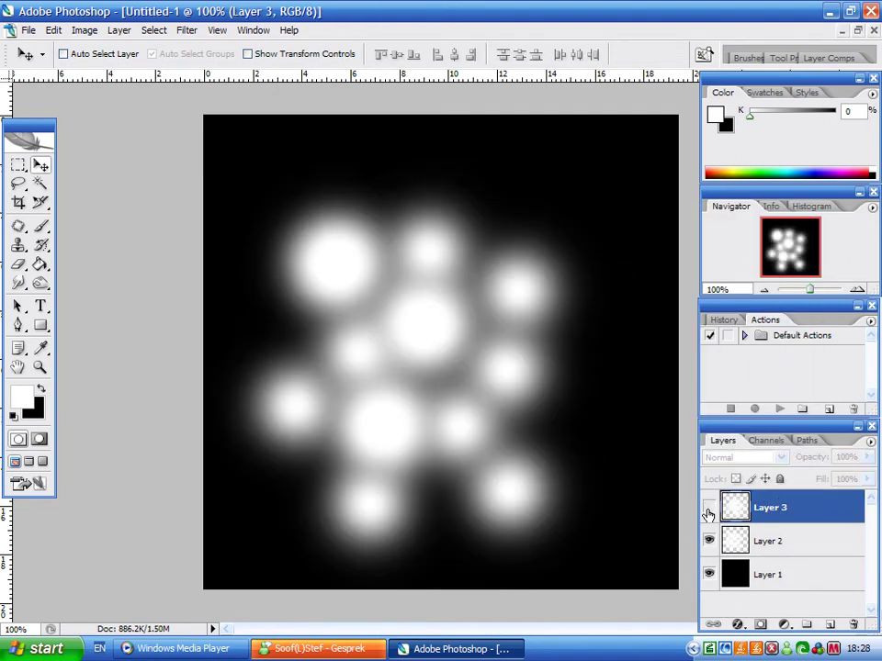
click(708, 511)
click(709, 541)
click(708, 541)
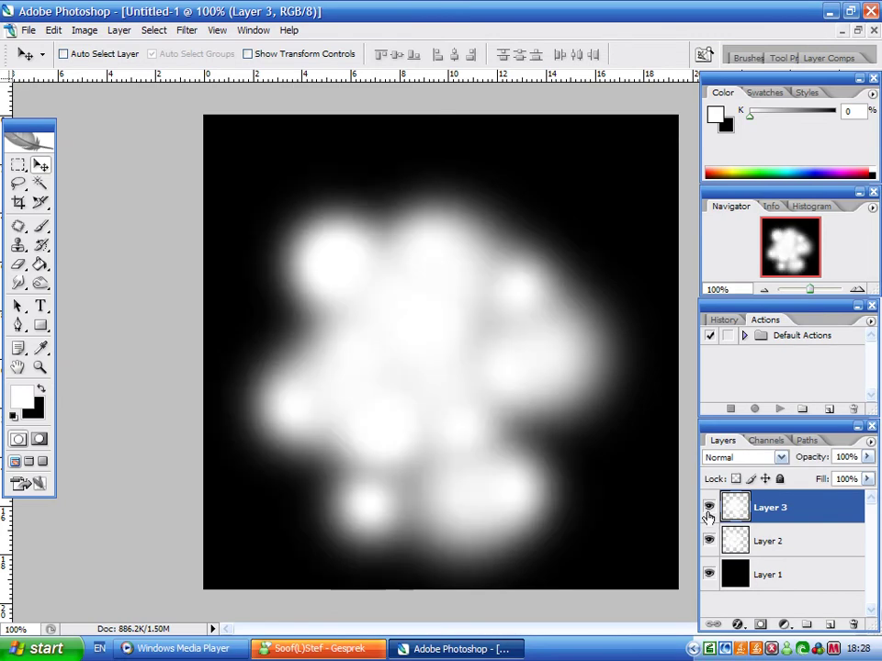
click(708, 510)
click(708, 509)
click(709, 540)
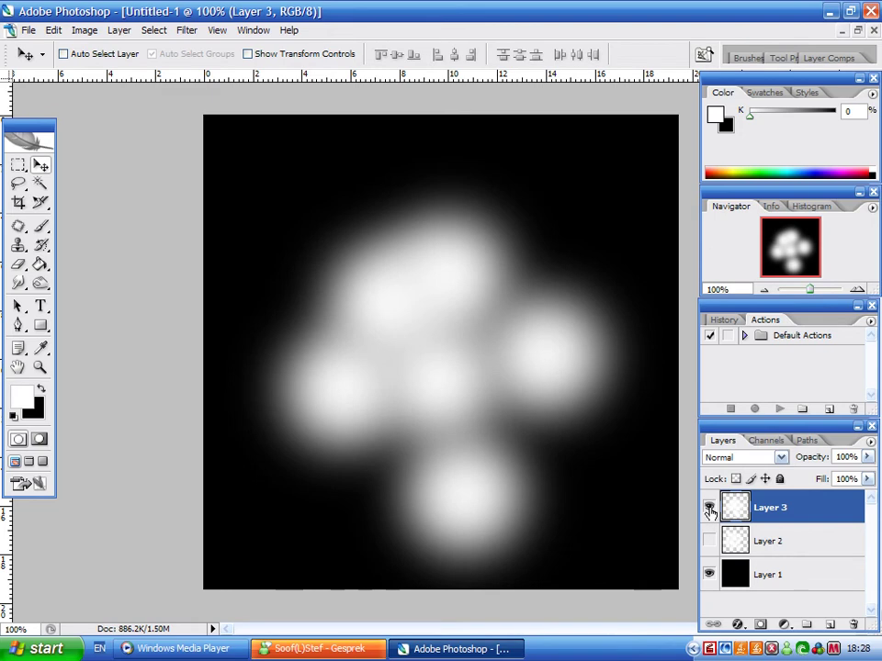
click(709, 510)
click(709, 510)
click(709, 541)
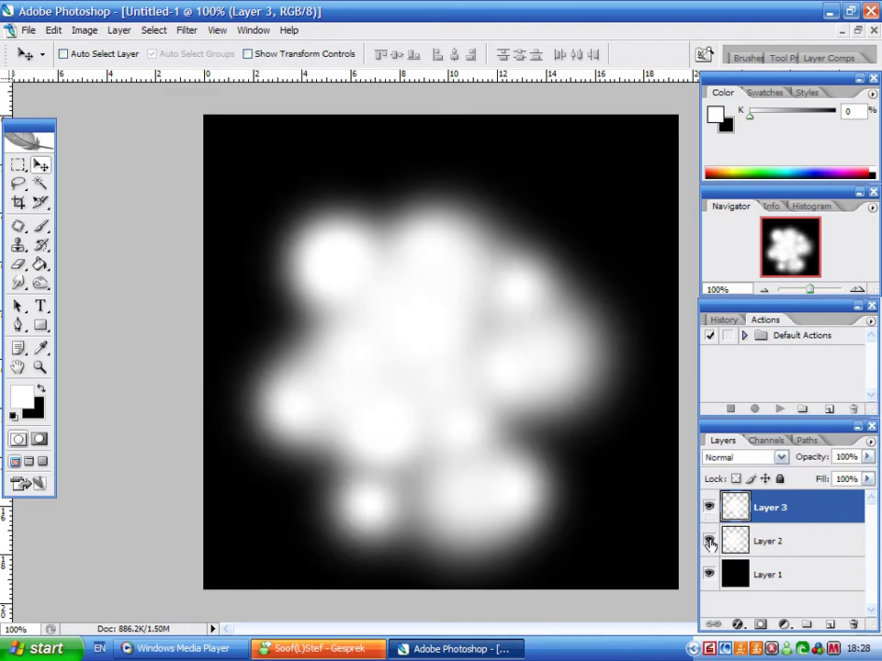
click(709, 542)
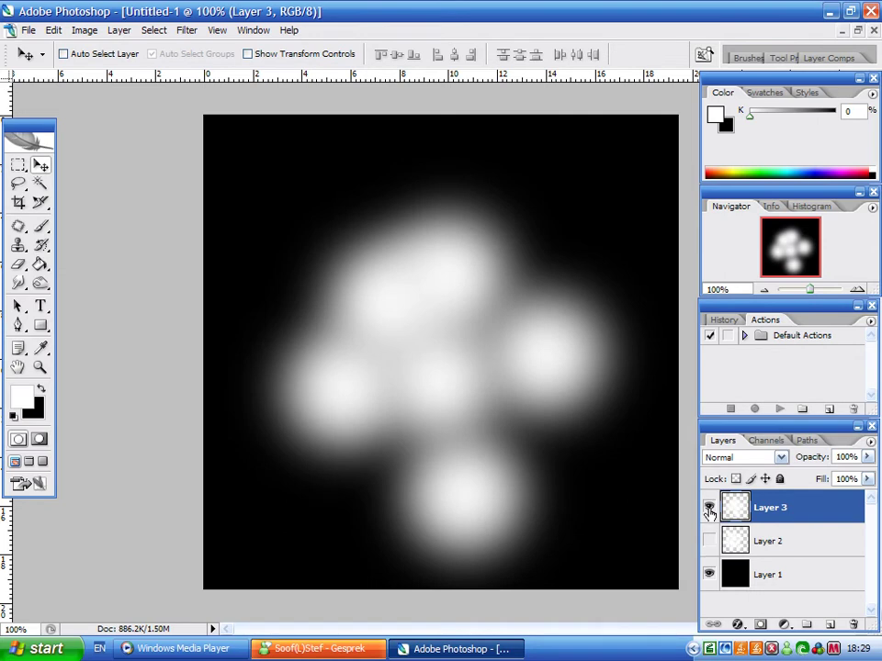
click(709, 508)
click(710, 542)
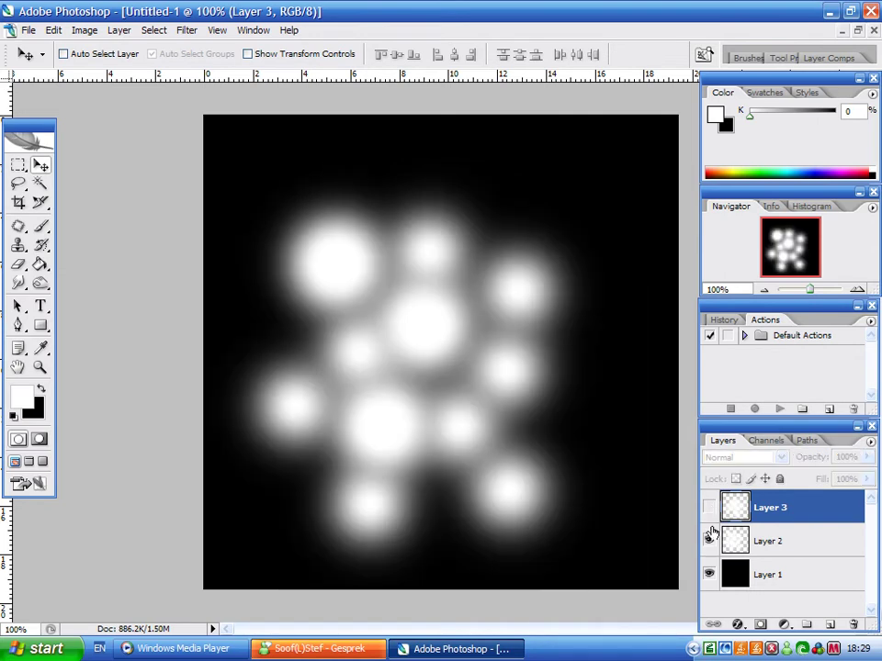
click(709, 541)
click(709, 508)
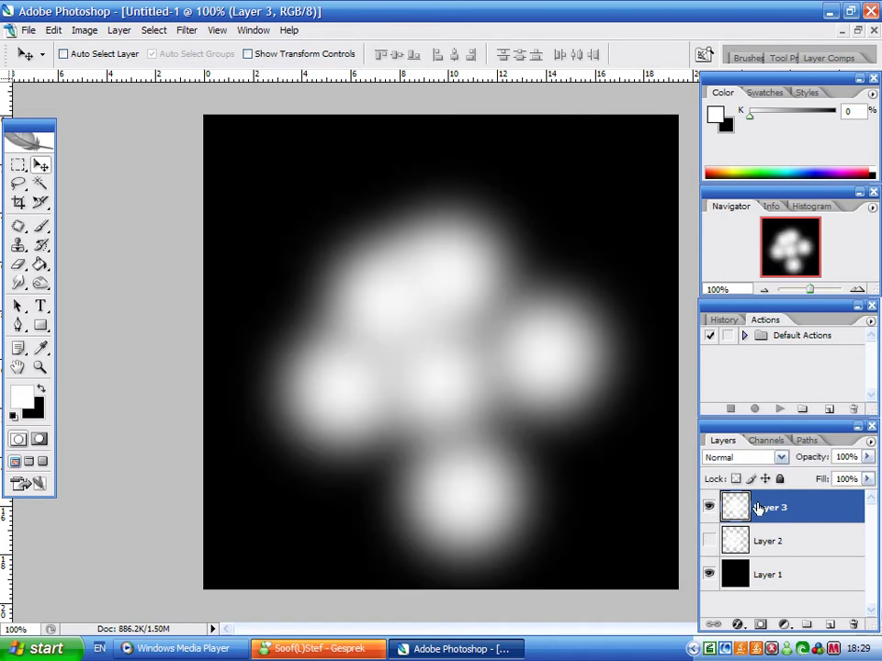
drag(757, 508, 853, 624)
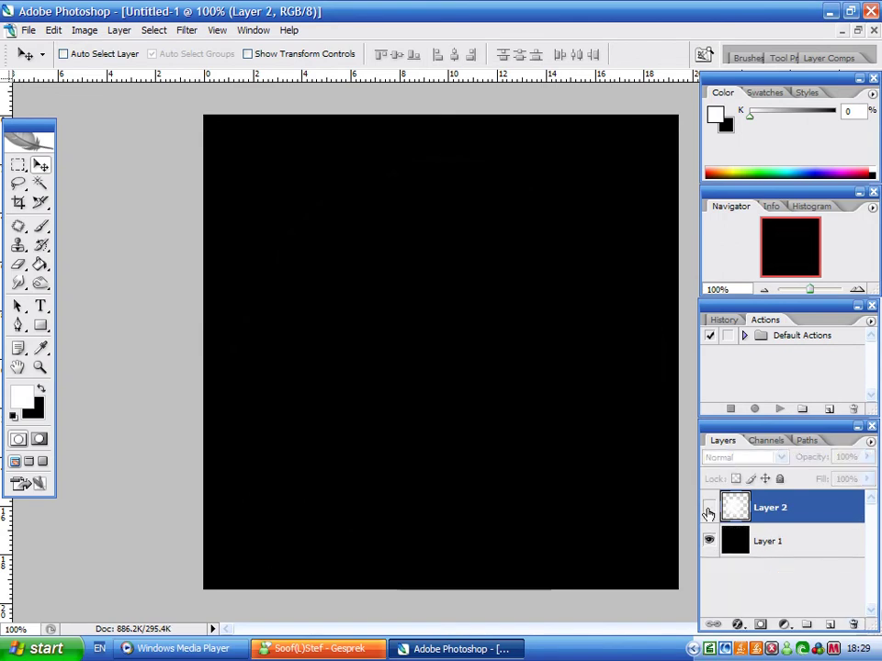
Step: Show Layer 2, lock its transparent pixels, and render Difference Clouds into its dots
click(709, 508)
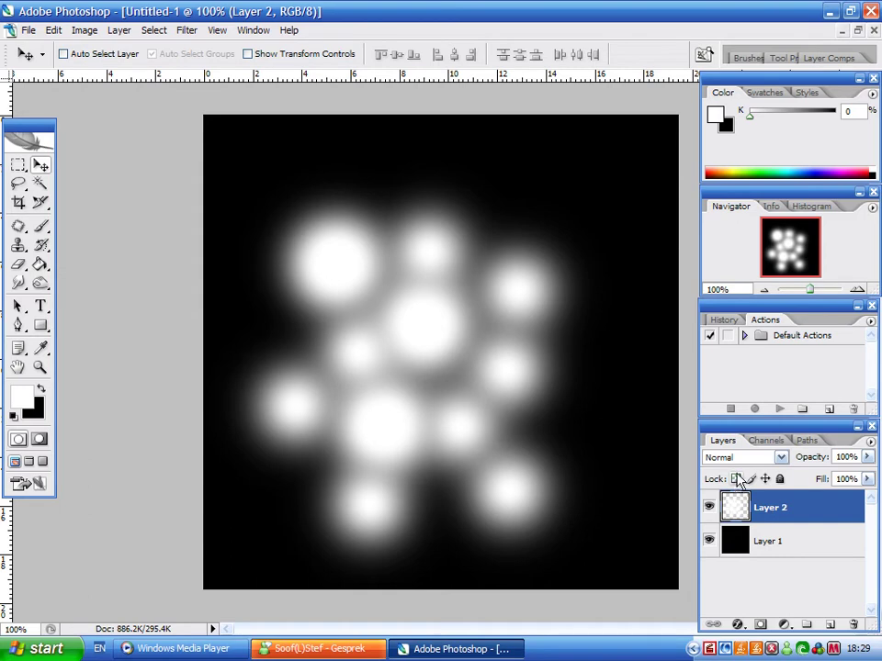
click(737, 480)
click(188, 30)
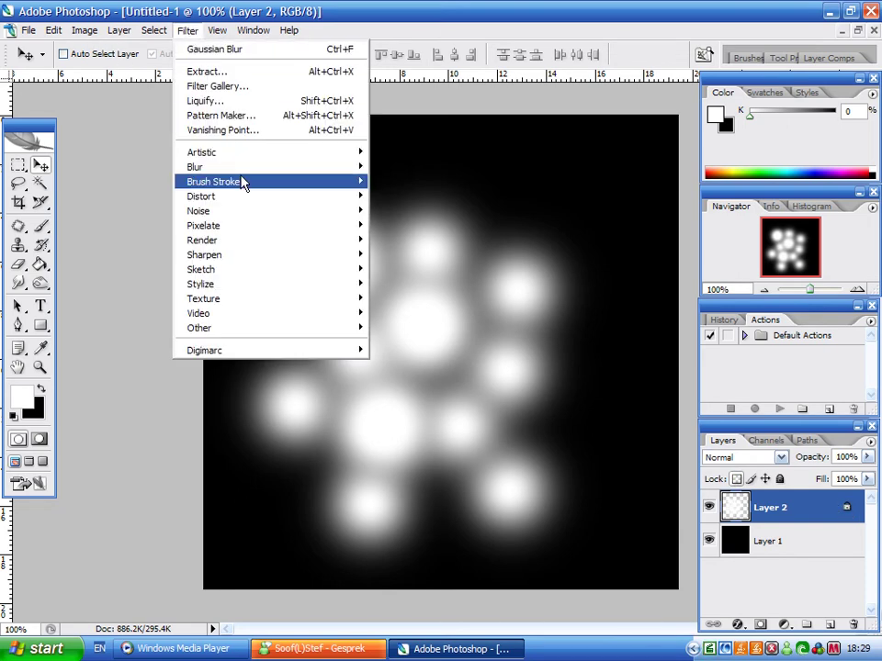
click(415, 246)
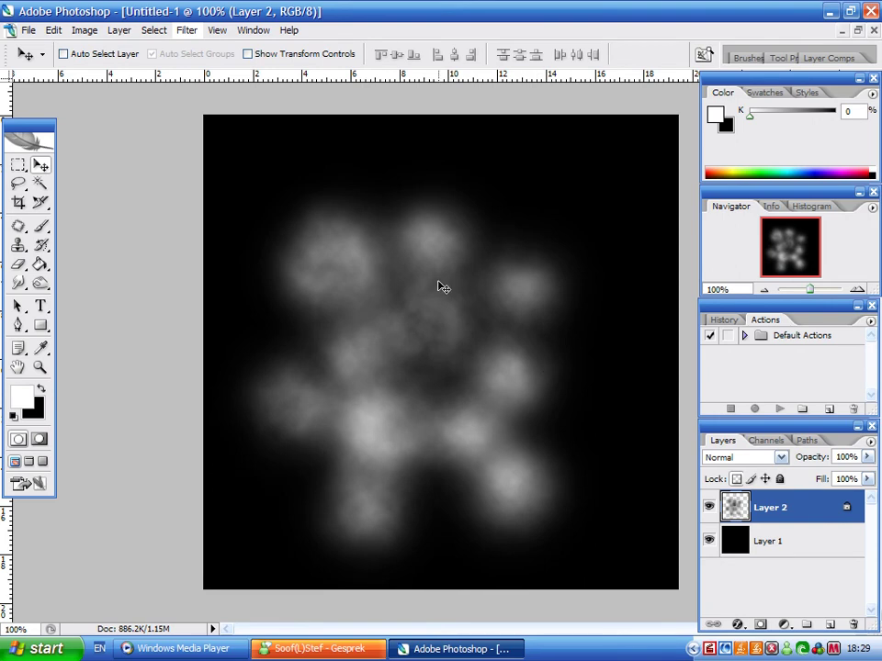
Step: Colorize Layer 2 red in Hue/Saturation with Colorize checked and Saturation 100
click(85, 30)
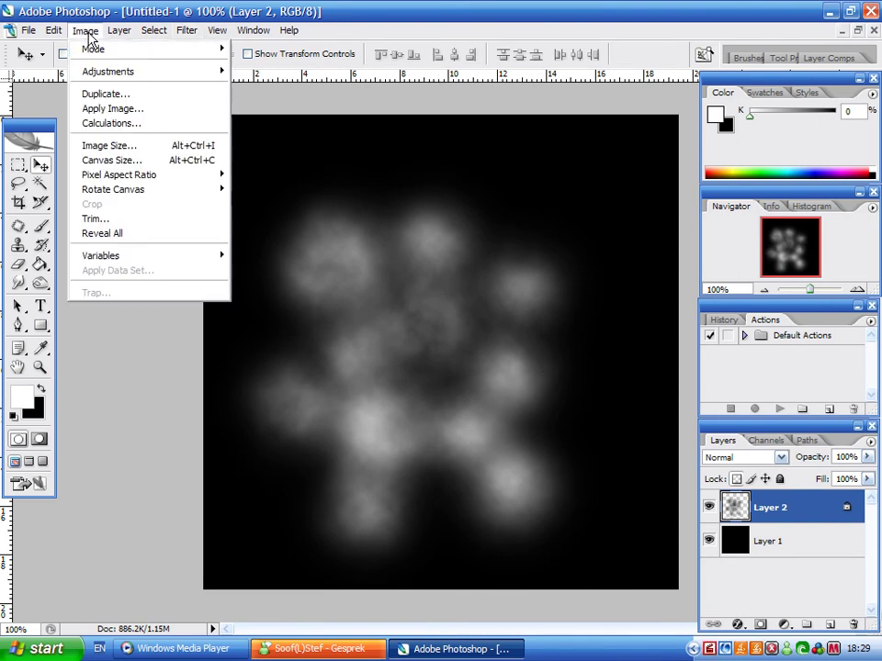
mouse_move(115, 71)
click(276, 181)
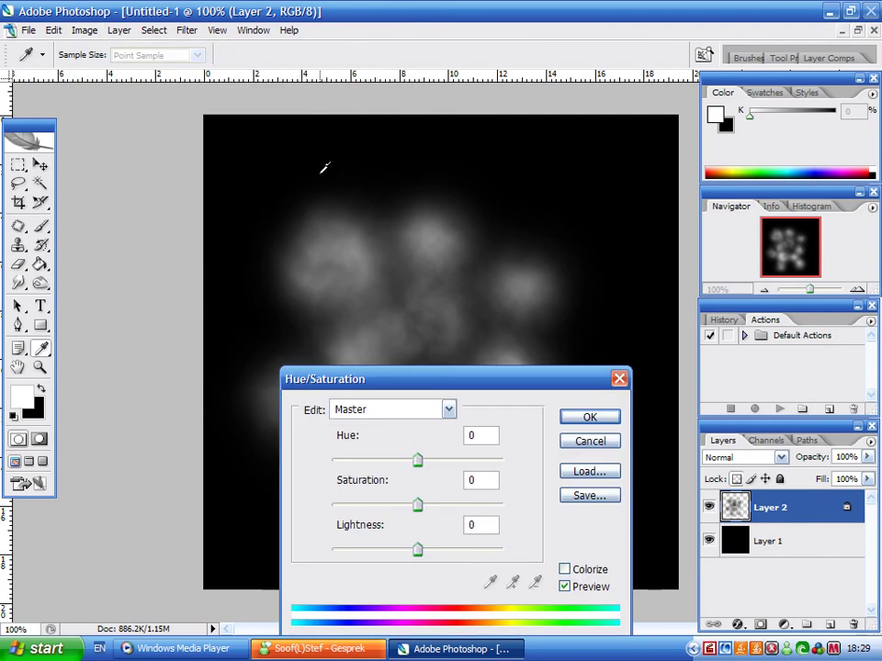
click(564, 570)
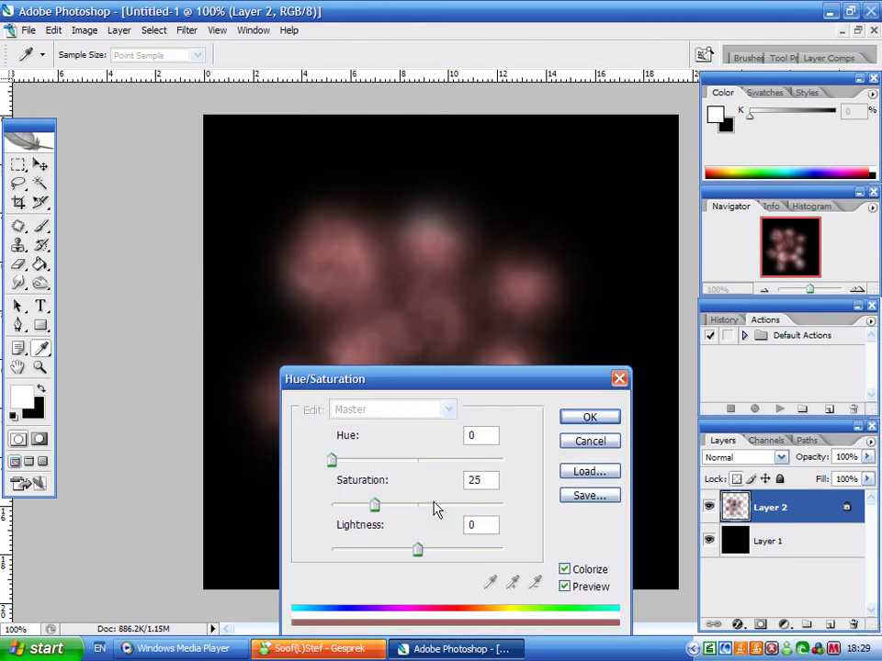
drag(370, 503, 490, 517)
drag(412, 376, 670, 281)
drag(746, 411, 762, 411)
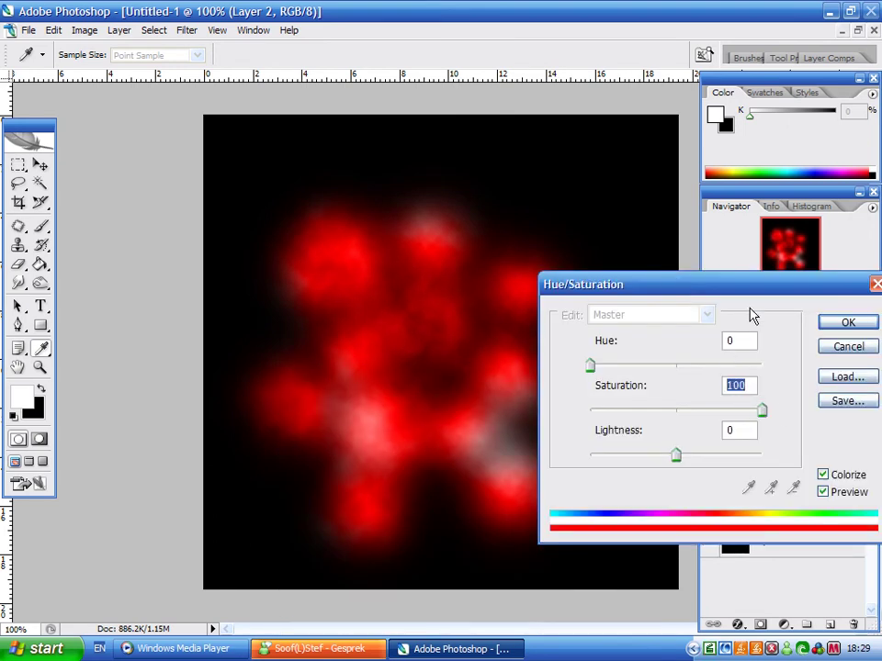
drag(597, 286, 431, 300)
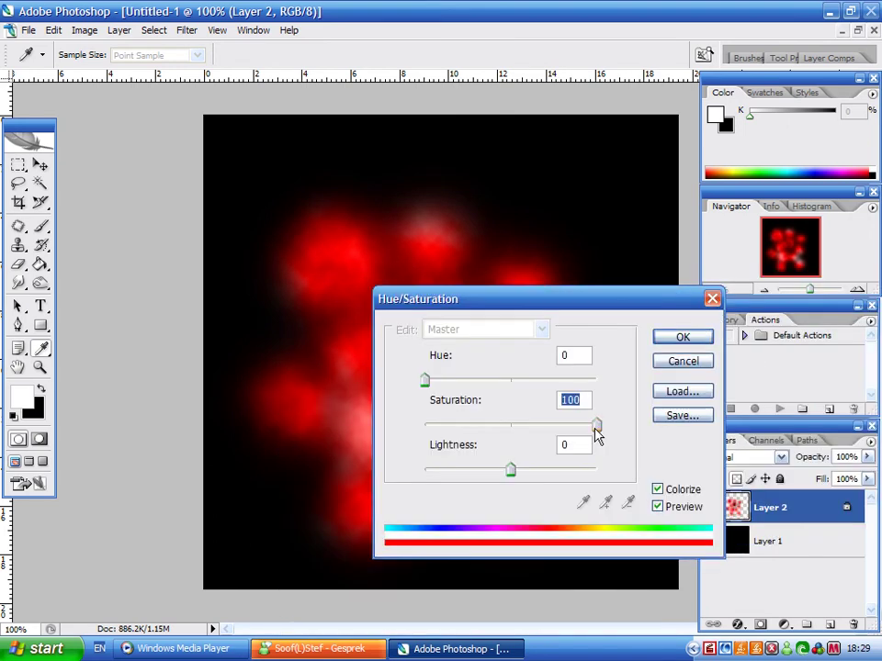
mouse_move(596, 428)
mouse_down()
mouse_move(560, 435)
mouse_move(606, 432)
mouse_up()
Step: Apply the red colorize, then duplicate Layer 2 and hide the original
click(685, 337)
key(v)
drag(768, 514, 724, 525)
click(710, 508)
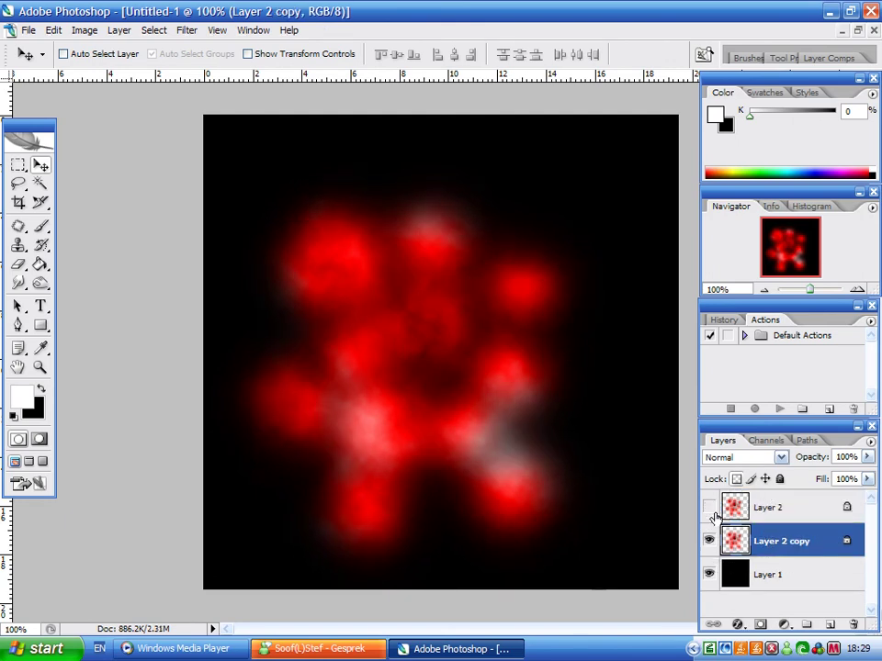
Step: Colorize Layer 2 copy orange in Hue/Saturation at Saturation 100 and Hue 29
click(84, 30)
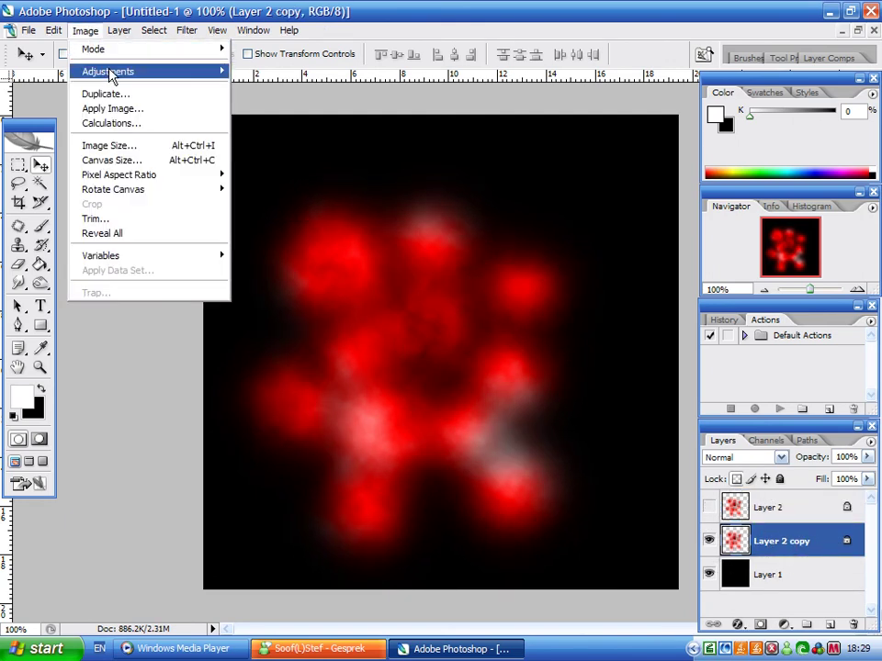
mouse_move(138, 71)
click(325, 184)
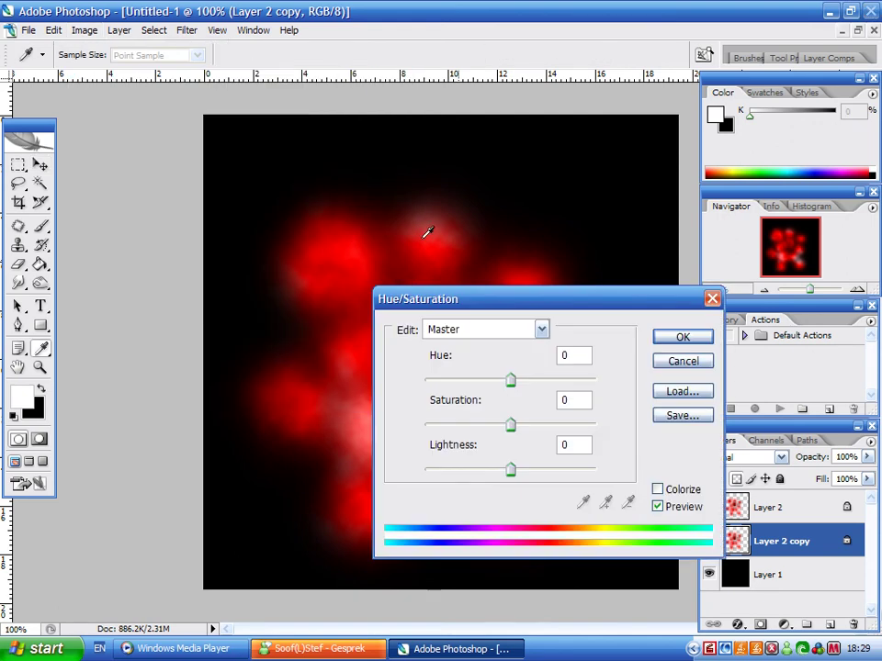
click(657, 489)
drag(467, 424, 528, 424)
click(596, 424)
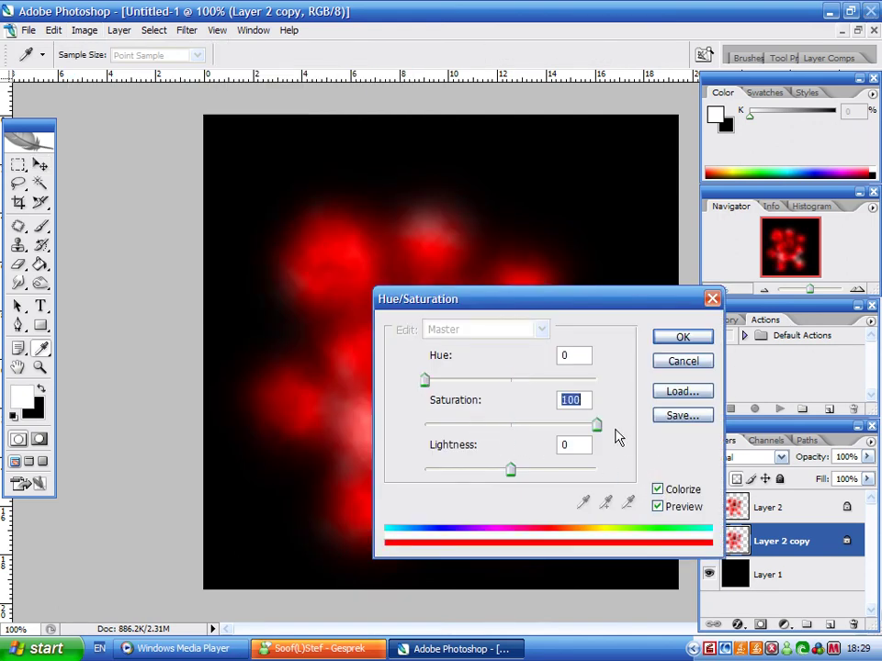
drag(426, 380, 434, 386)
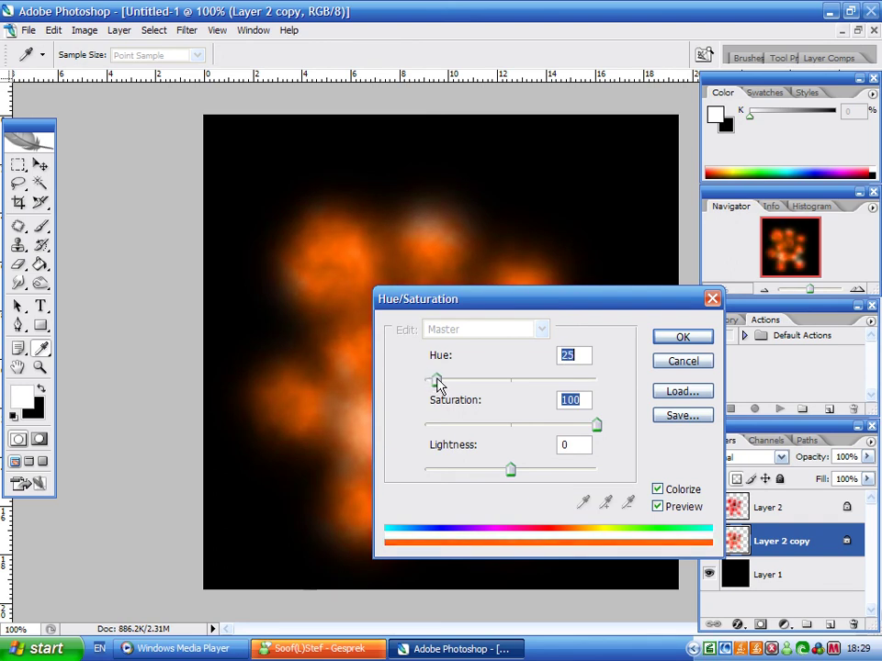
drag(436, 380, 440, 380)
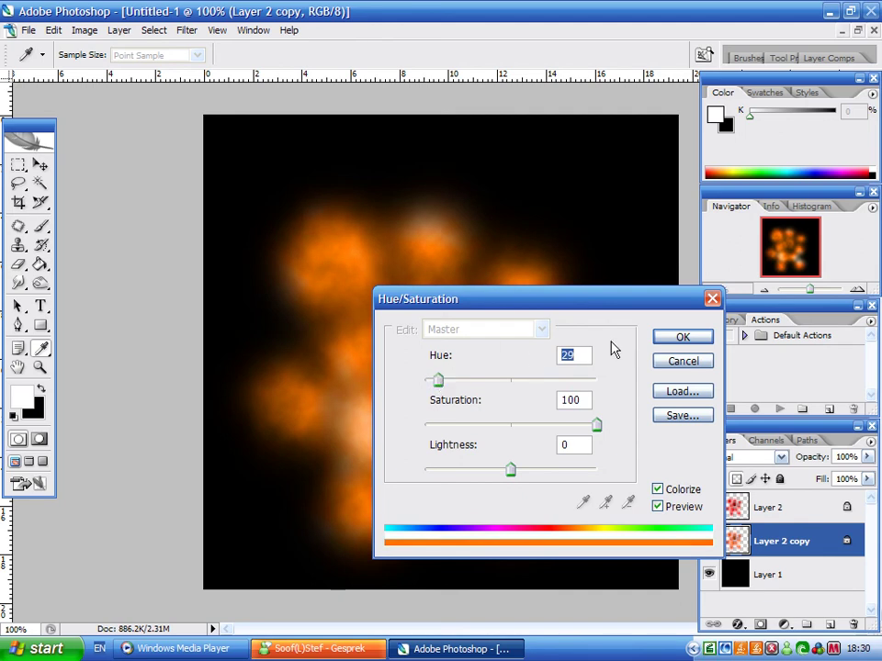
Step: Apply the orange colorize, then show Layer 2 and set its blend mode to Linear Dodge
click(676, 338)
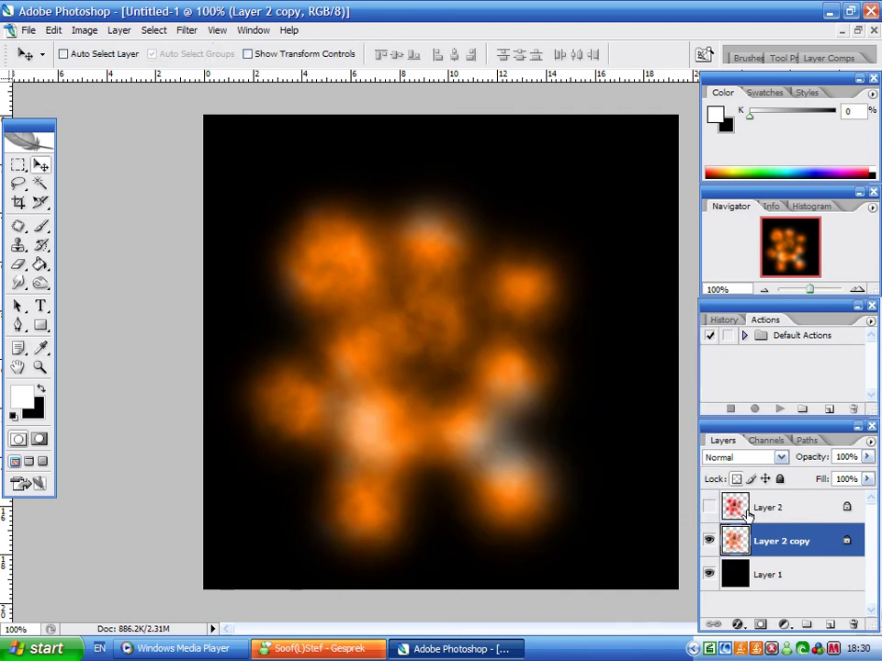
click(708, 507)
click(770, 507)
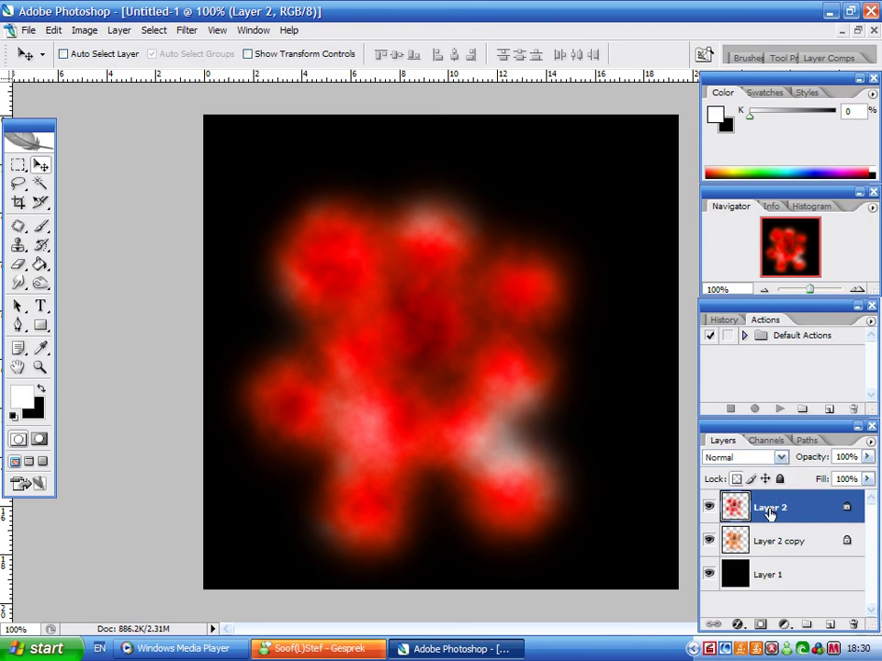
click(781, 456)
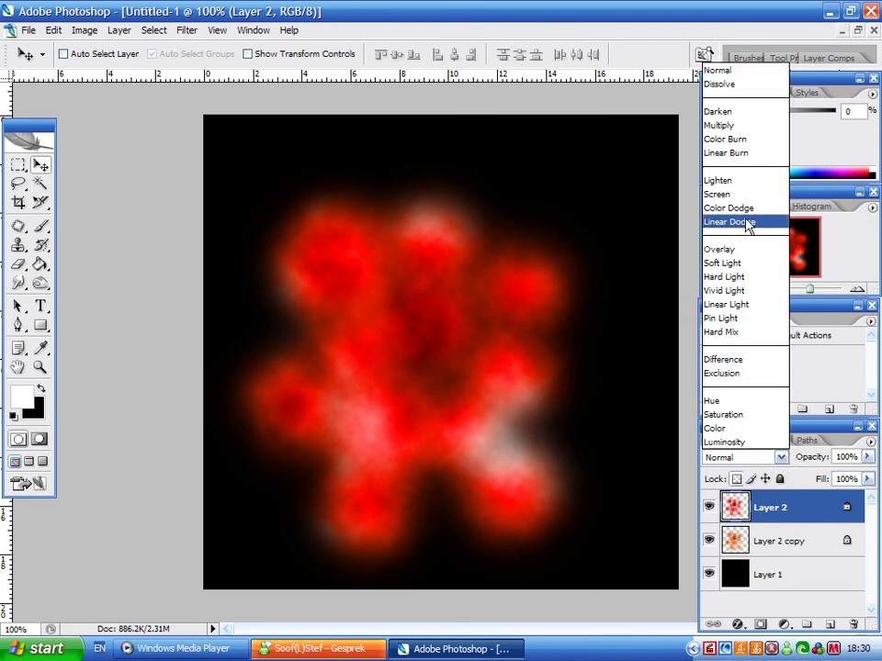
click(746, 212)
click(781, 456)
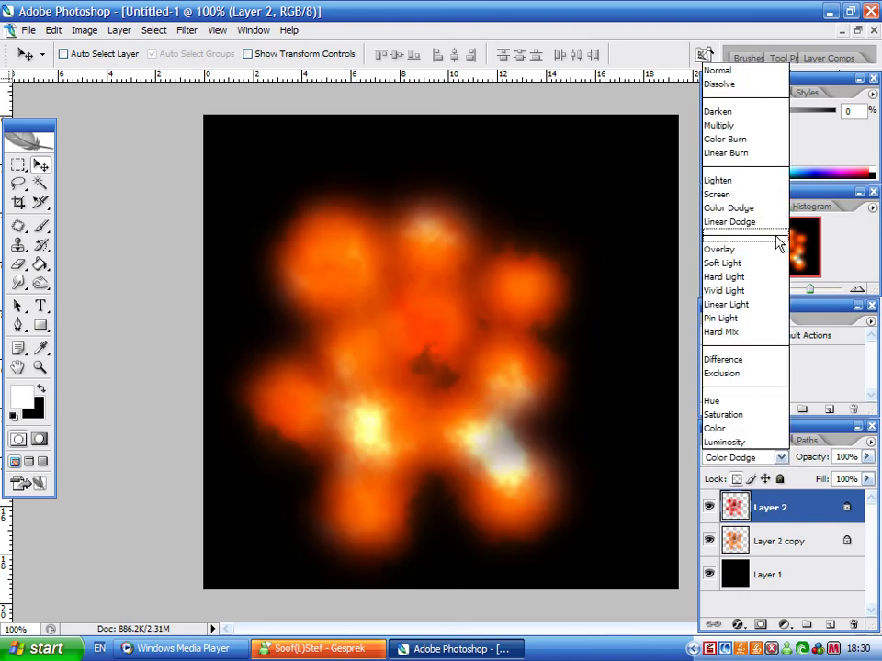
click(753, 223)
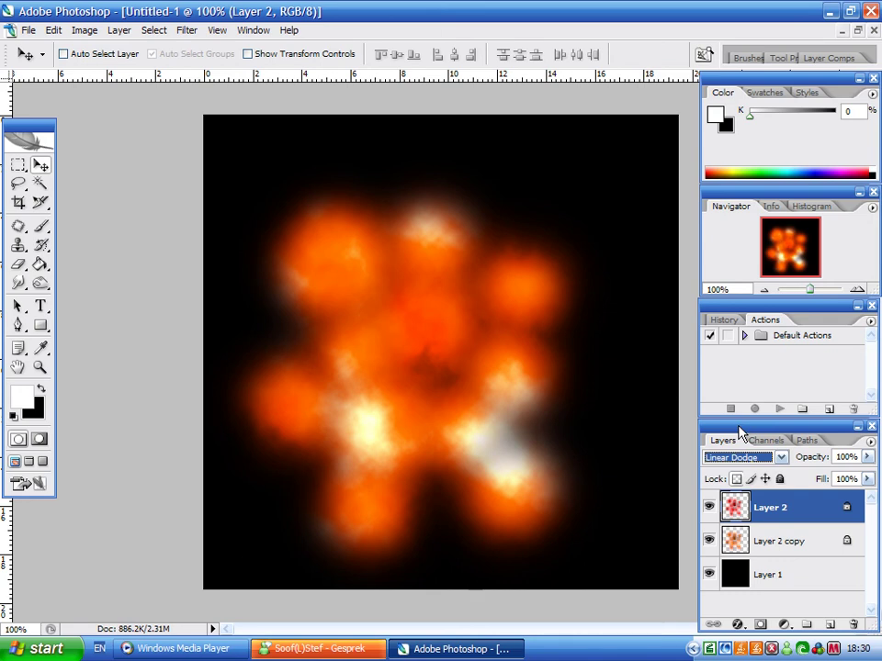
Step: Try the Saturation and Color Dodge blend modes on Layer 2
click(780, 456)
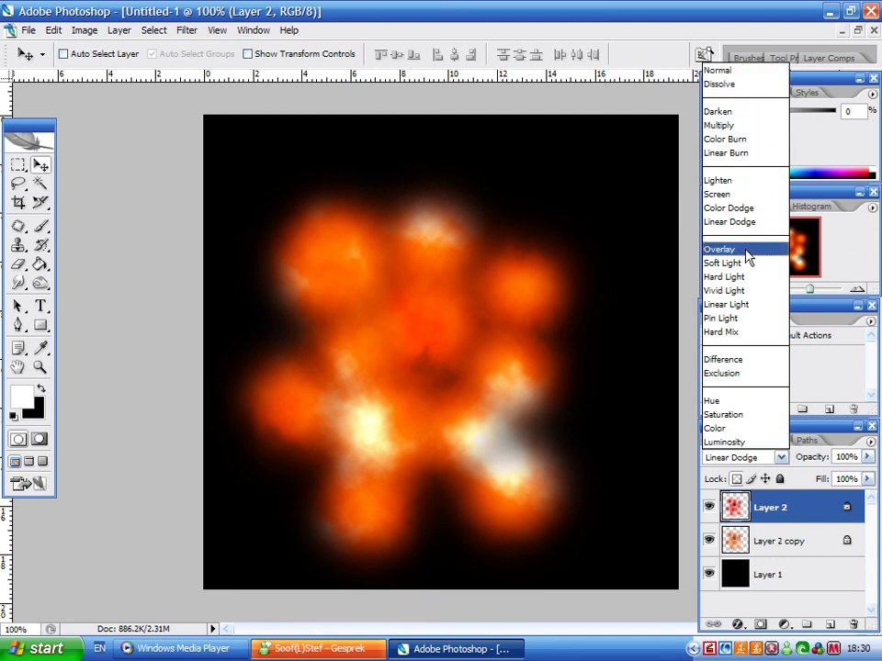
click(720, 414)
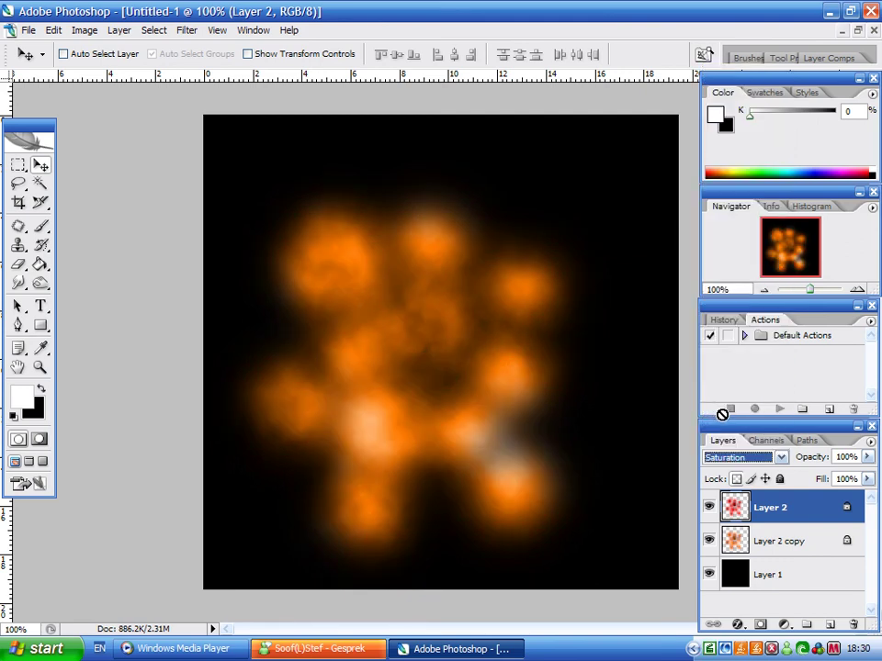
click(780, 457)
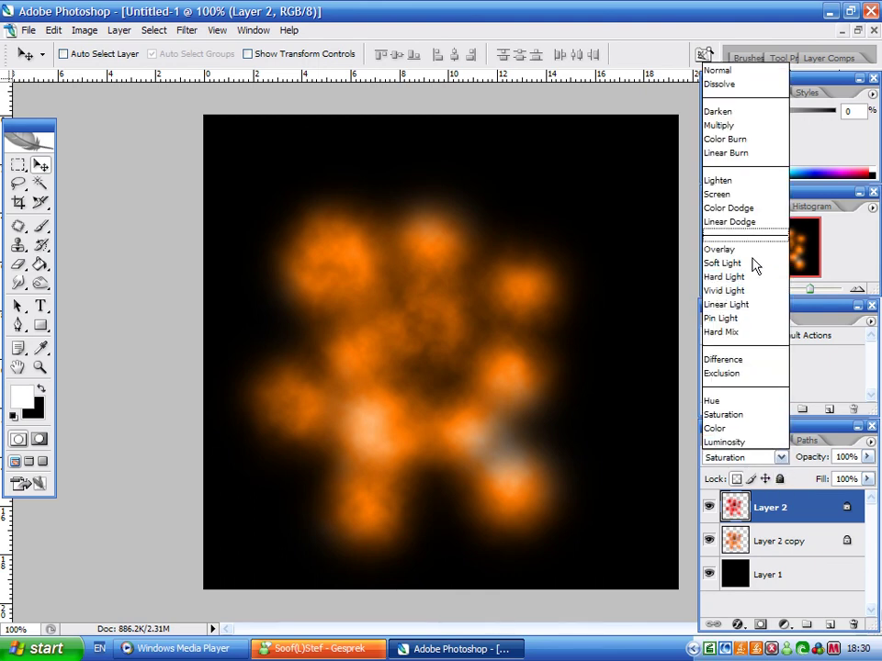
click(738, 208)
scroll(755, 457, down, 1)
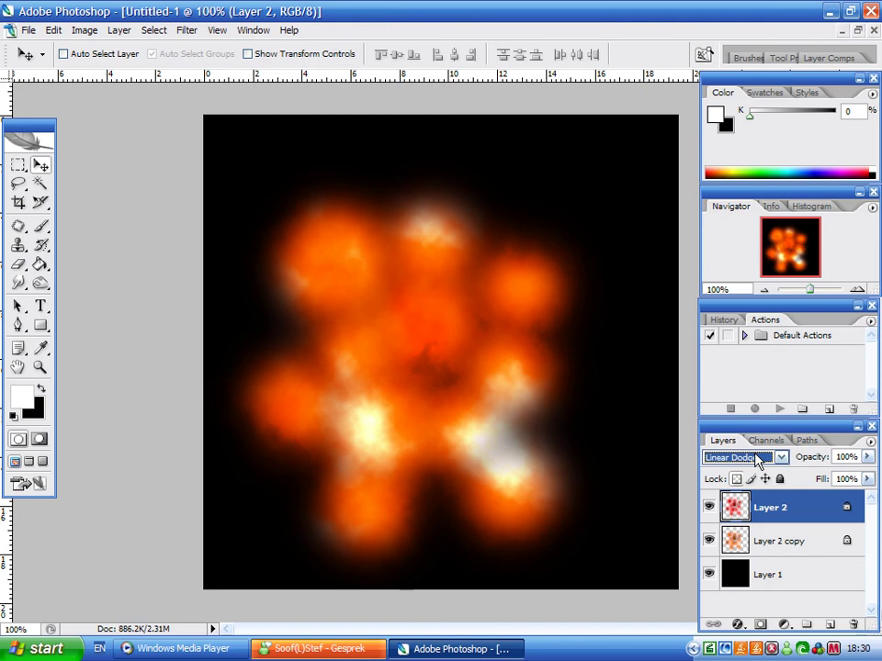